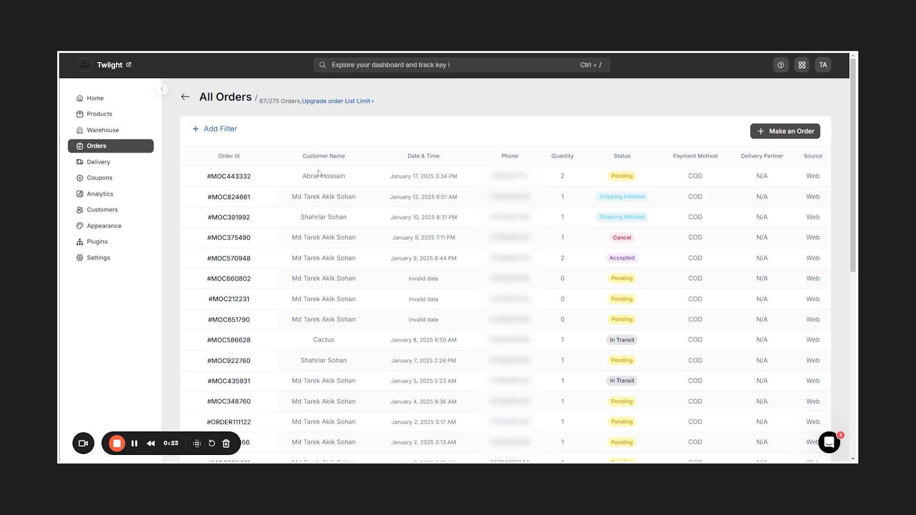
Step: Open the pending order dated January 17, 2025 and review its items, totals, customer details, order history and fraud check
click(242, 178)
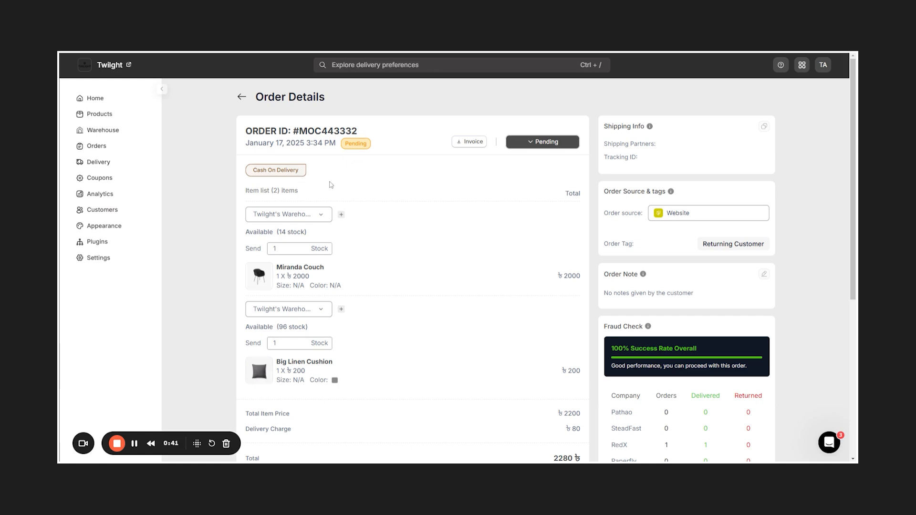
scroll(315, 184, down, 1)
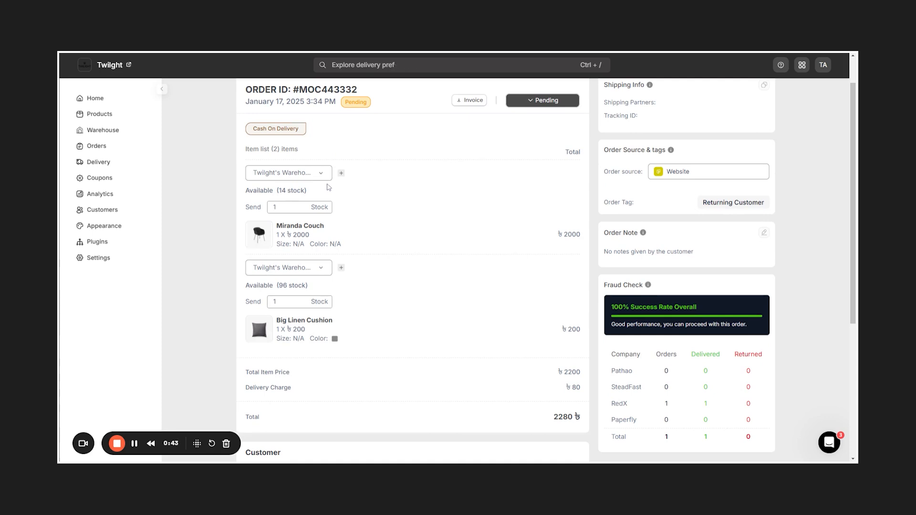
scroll(329, 194, down, 4)
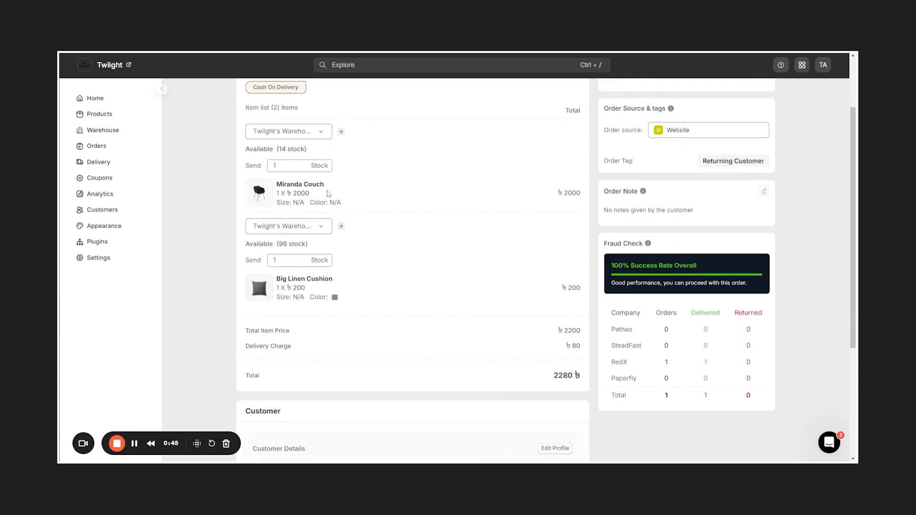
scroll(329, 194, down, 1)
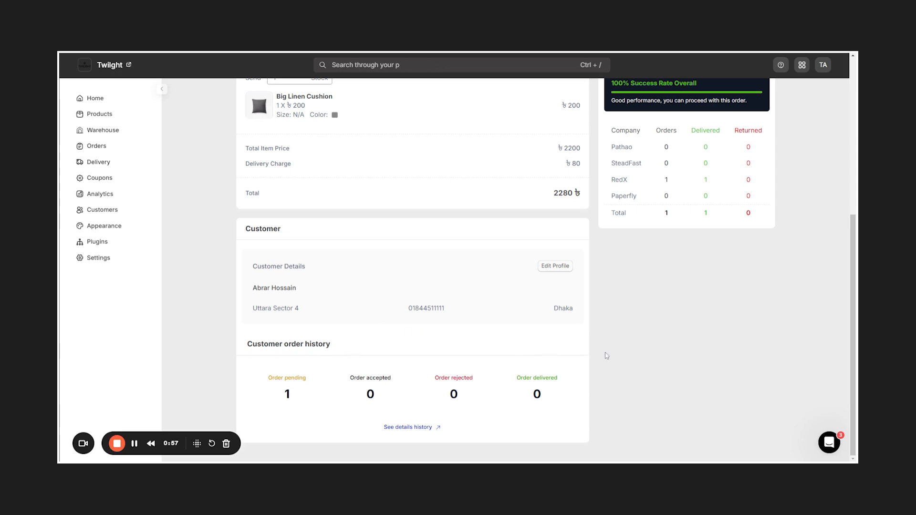
scroll(626, 351, up, 2)
scroll(627, 347, up, 2)
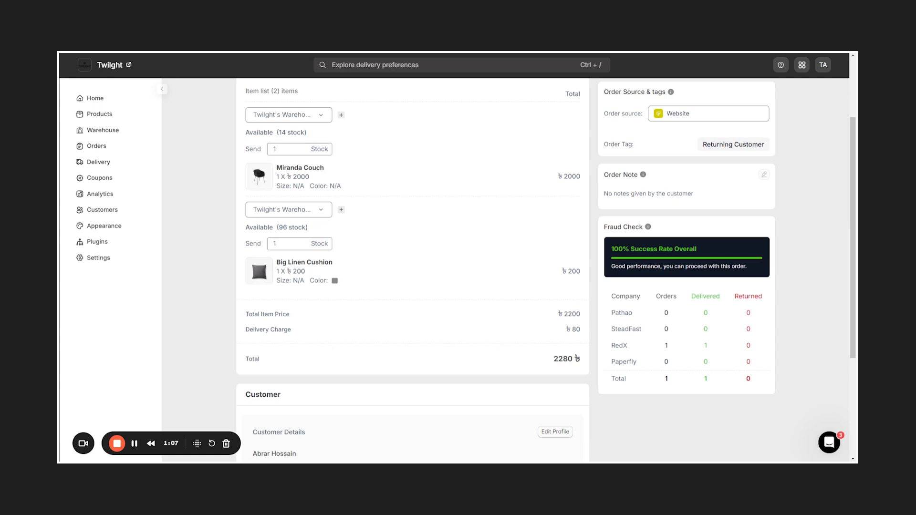
scroll(594, 319, up, 3)
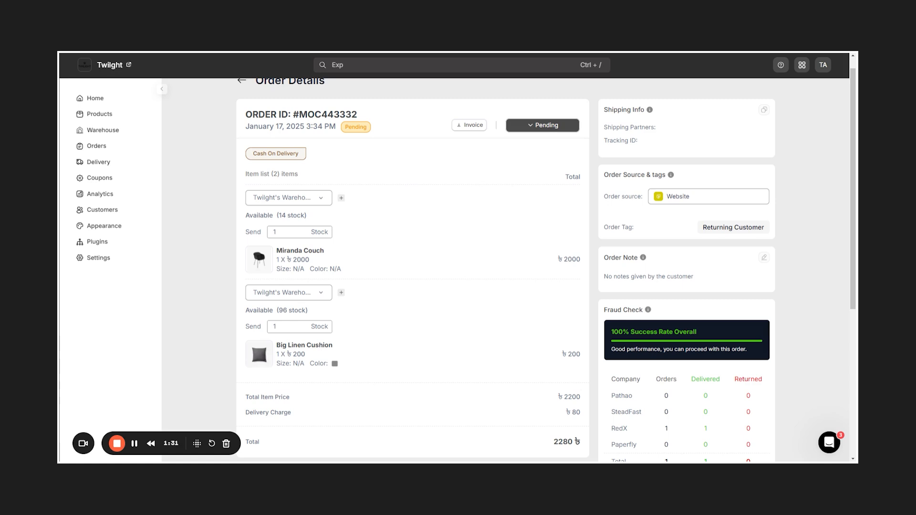
scroll(467, 150, up, 1)
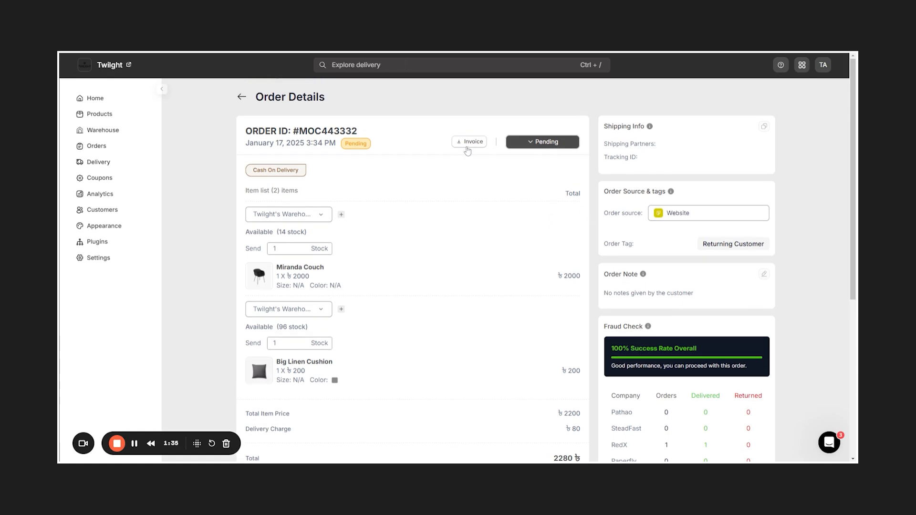
Step: View the order's invoice download formats and close them without downloading
click(472, 146)
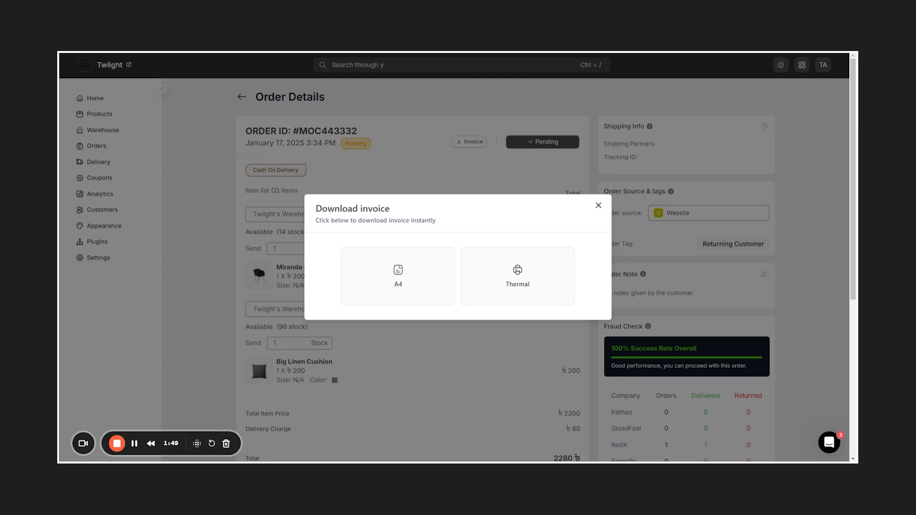
click(598, 205)
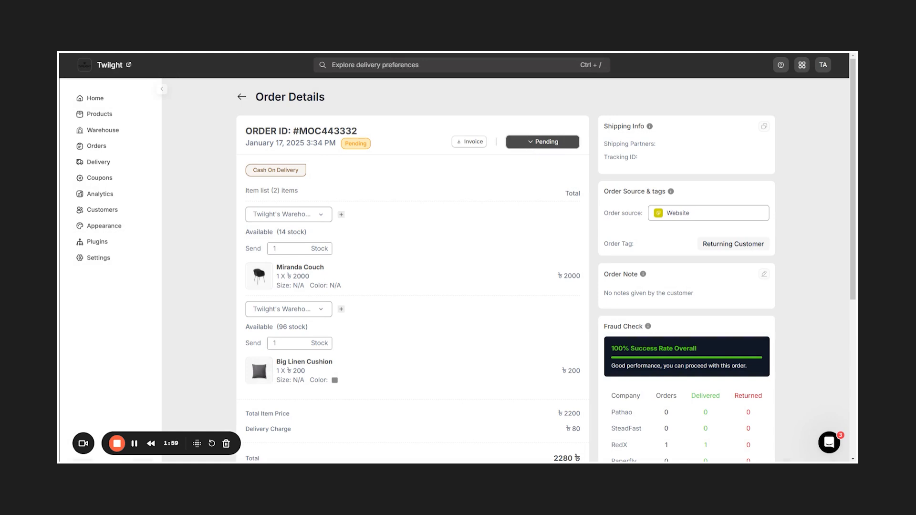
Step: Accept the pending order and dismiss the notification
click(544, 141)
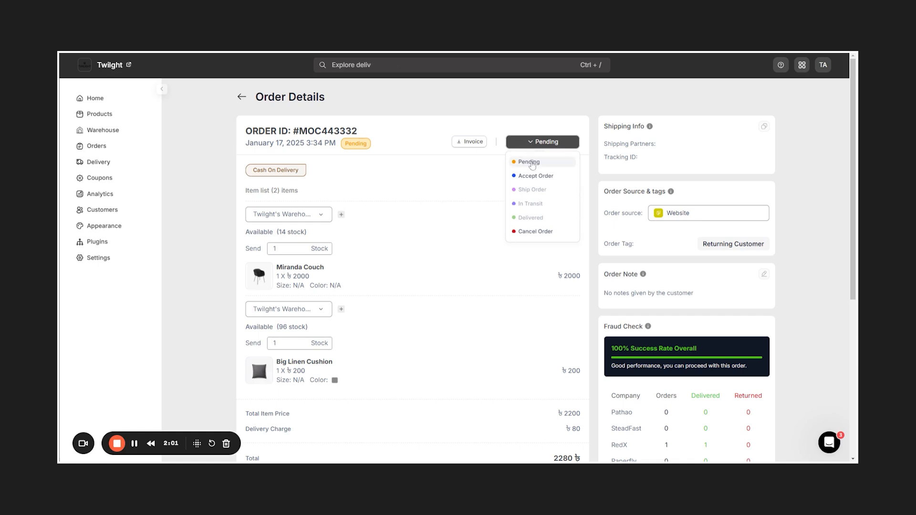
click(535, 176)
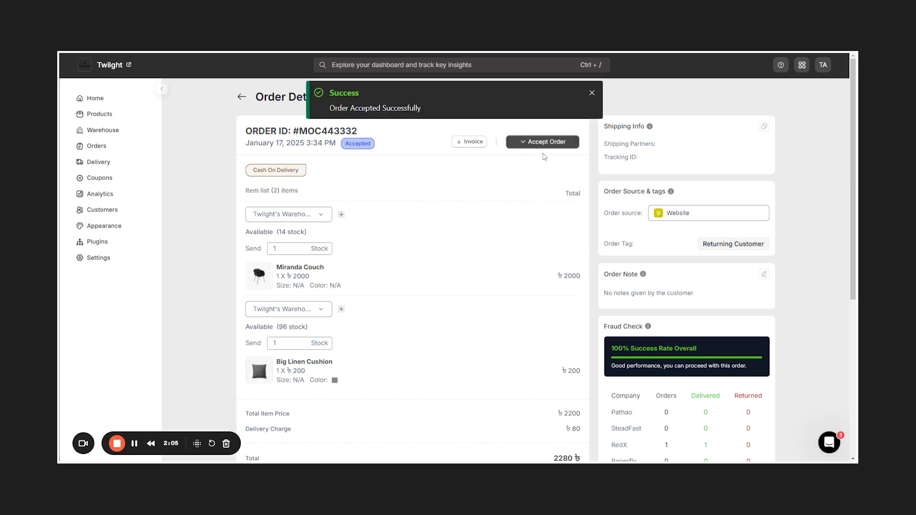
click(592, 93)
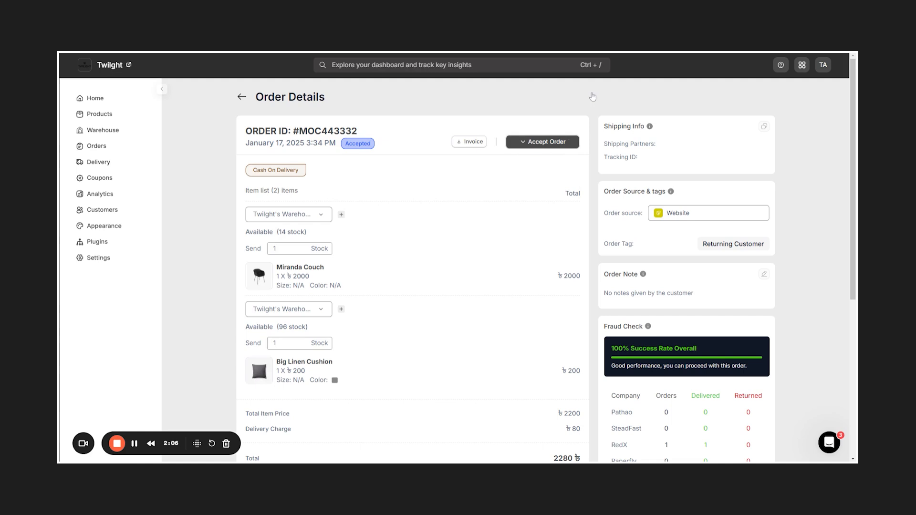
Step: Ship the accepted order with Pathao as the shipping partner
click(544, 143)
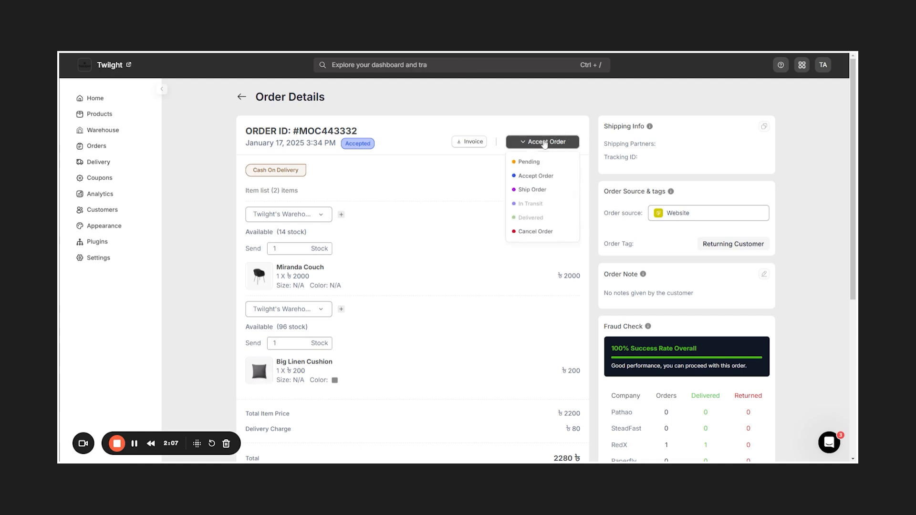
click(543, 191)
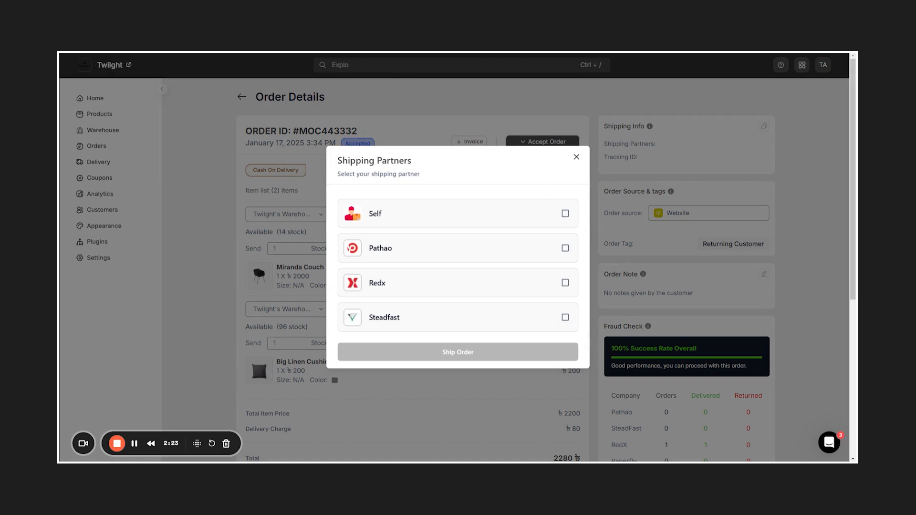
click(565, 250)
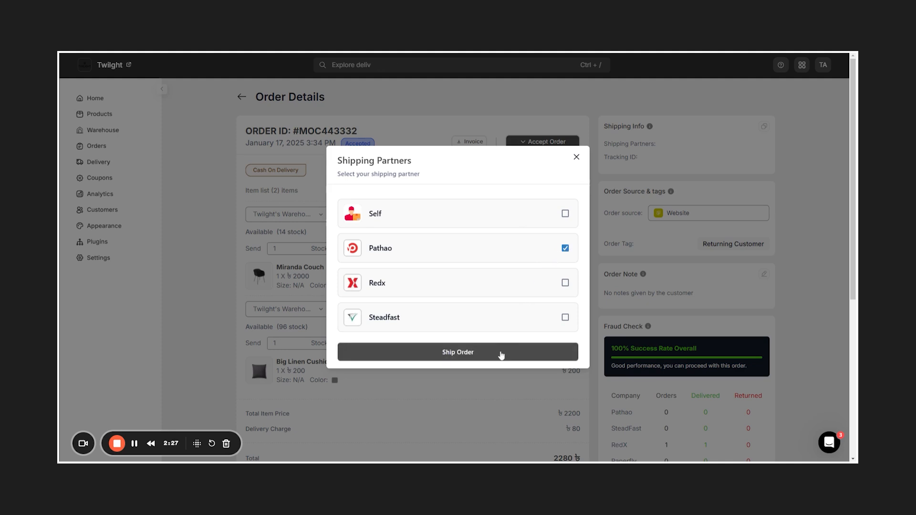
click(484, 357)
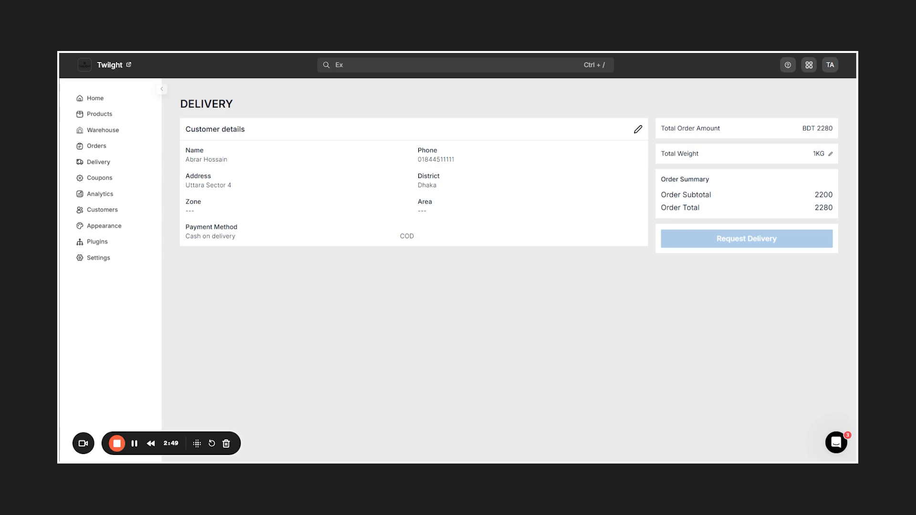
Step: Edit the customer details for delivery, selecting the district and zone that match the customer's address
click(638, 130)
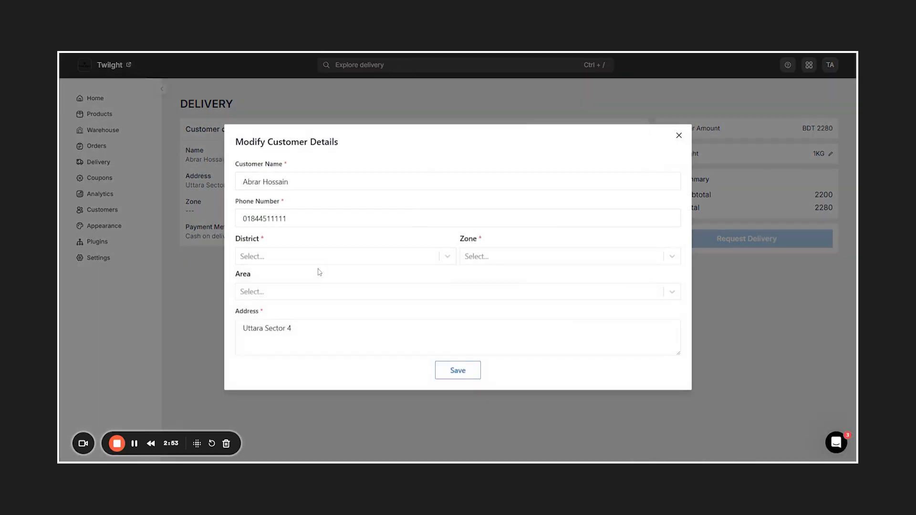
click(327, 262)
text(dhak)
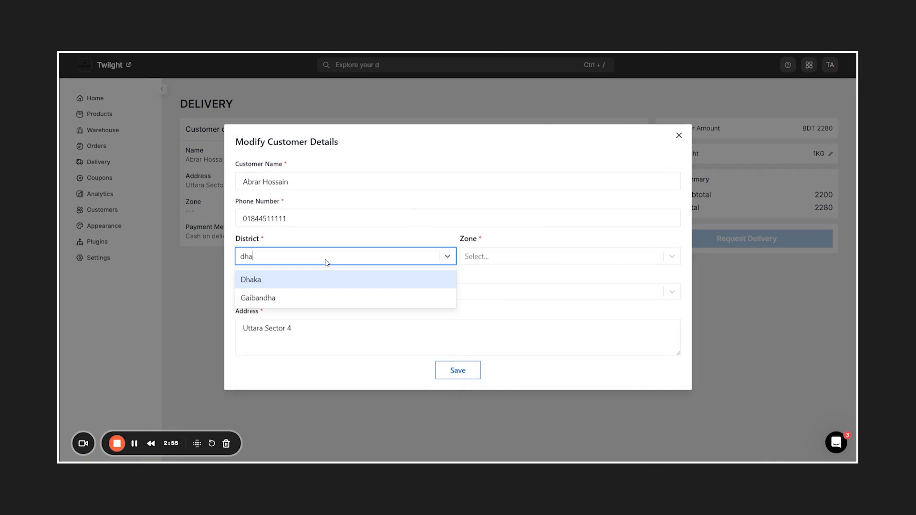
click(329, 283)
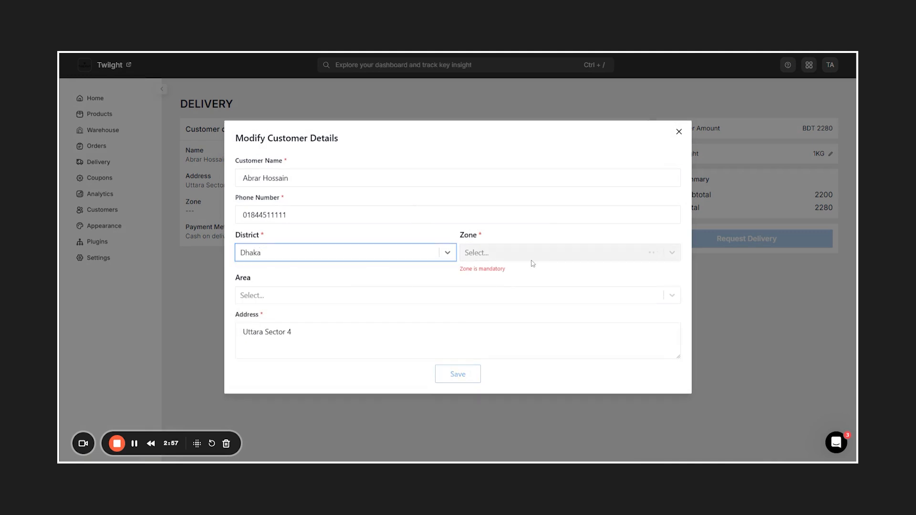
click(544, 255)
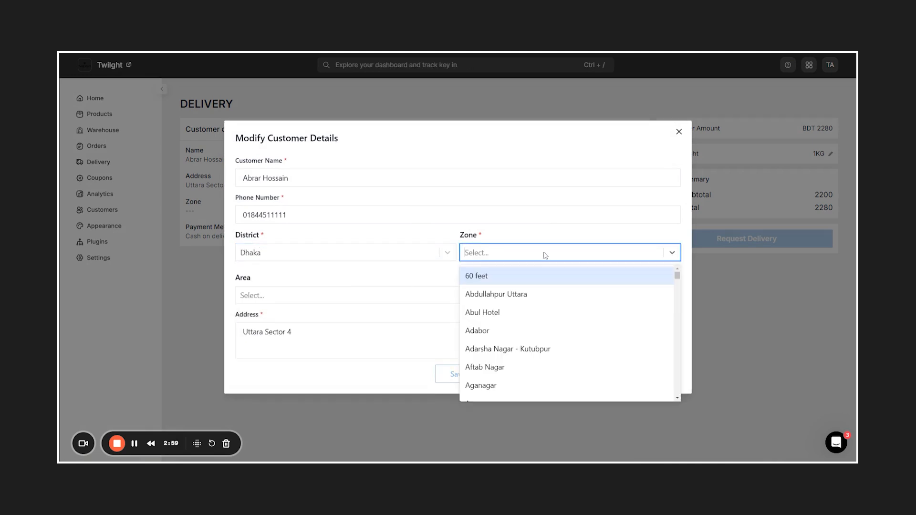
text(utta)
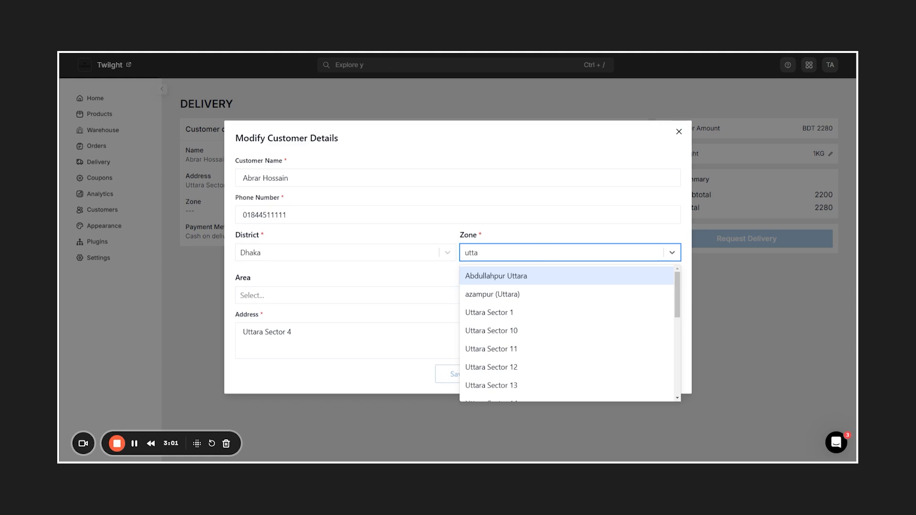
scroll(547, 306, down, 5)
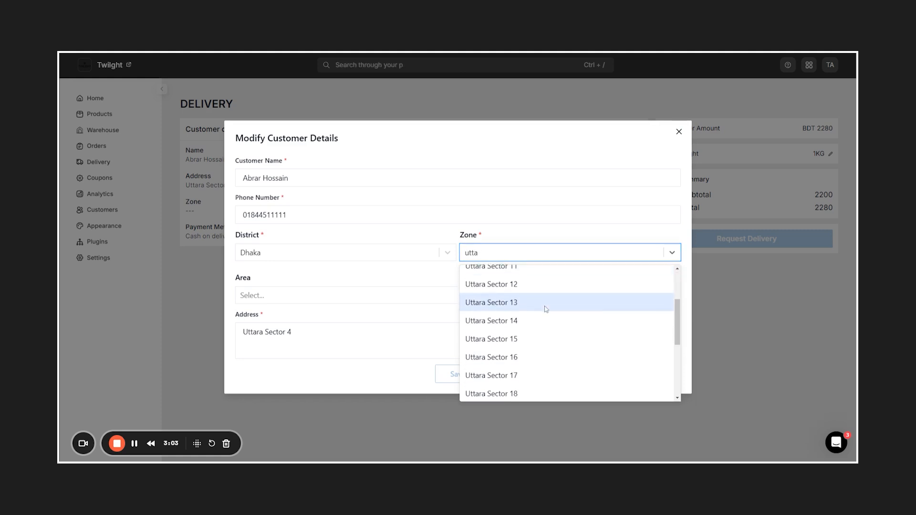
click(533, 347)
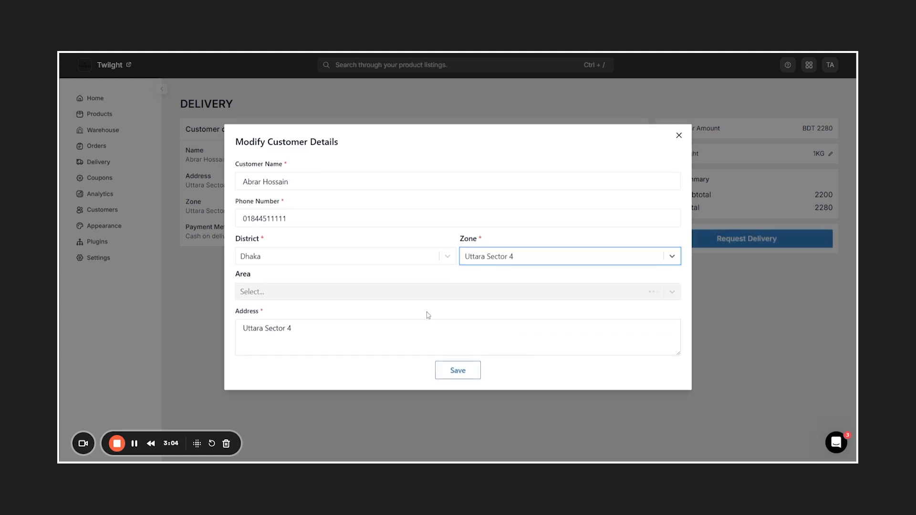
Step: Choose the customer's road as the delivery area and save the customer details
click(429, 293)
scroll(415, 324, down, 2)
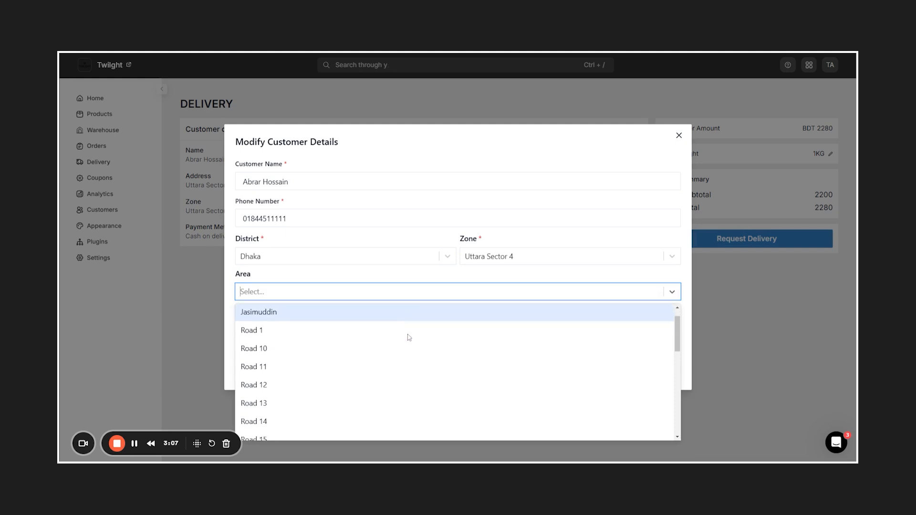
click(385, 346)
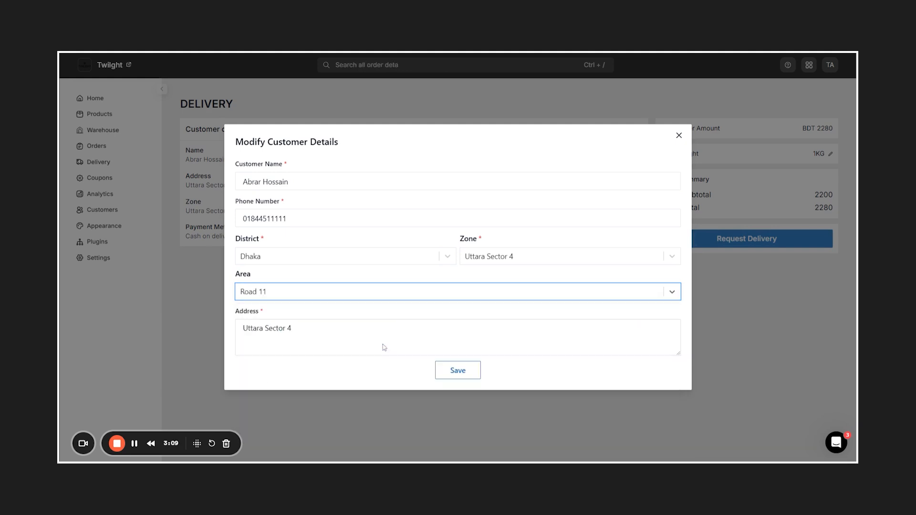
click(459, 372)
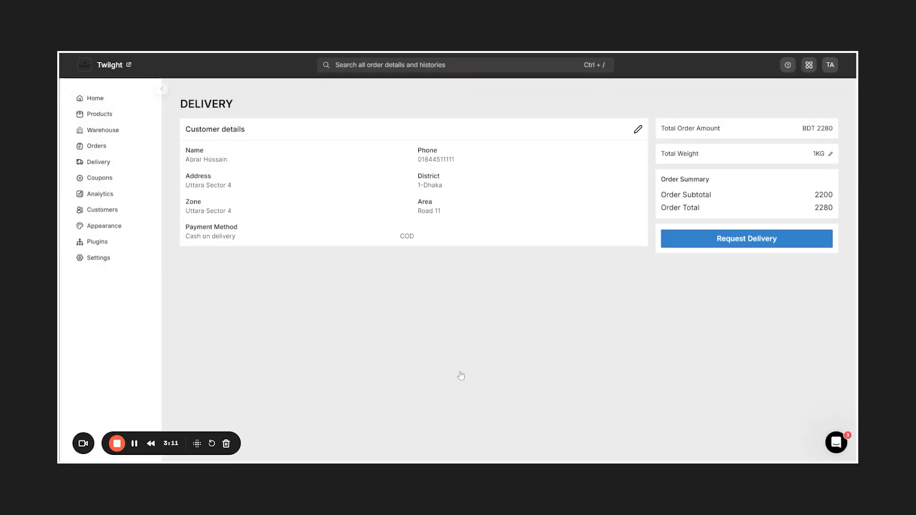
Step: Request the delivery and return to the order details
click(735, 244)
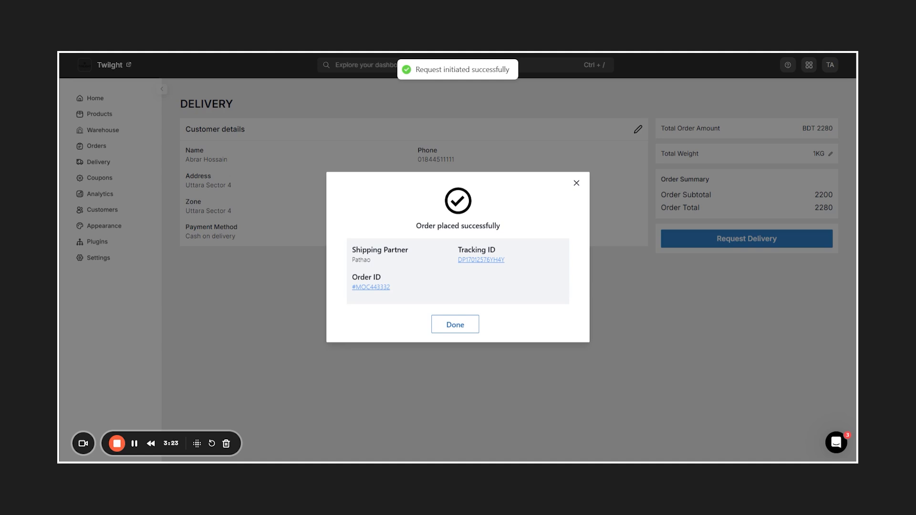
click(470, 323)
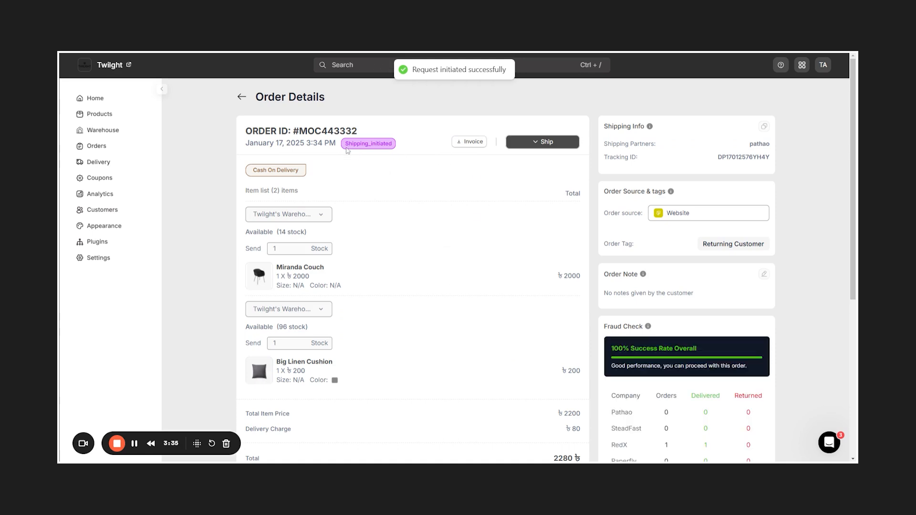
Step: Check the order's status label and the shipping partner and tracking ID in its shipping info
drag(345, 143, 398, 144)
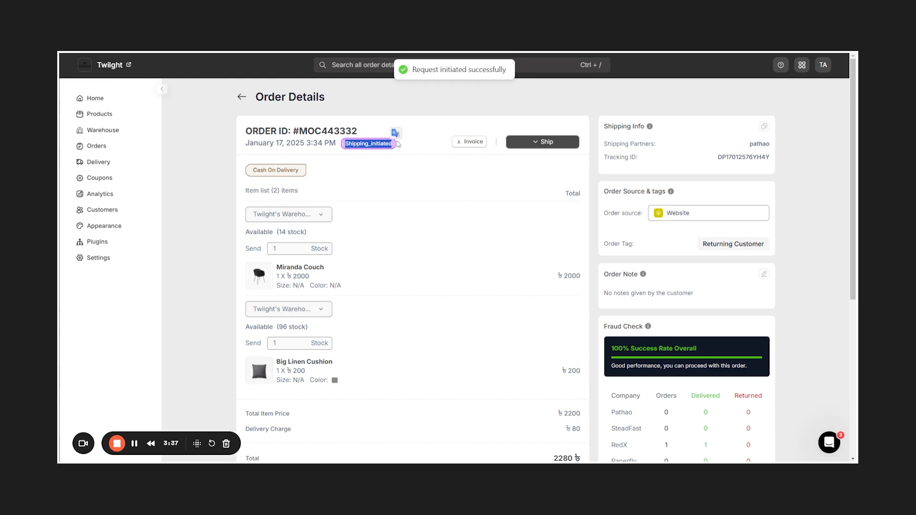
click(409, 167)
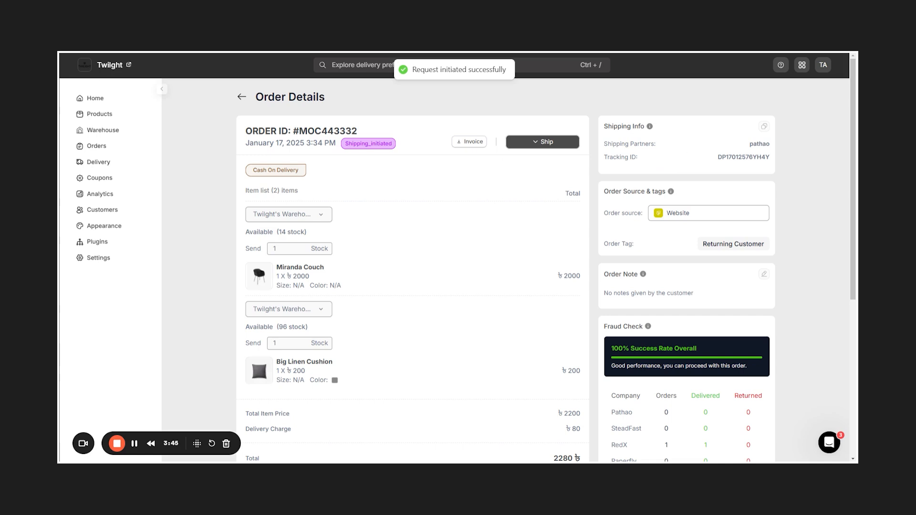
drag(773, 162, 642, 144)
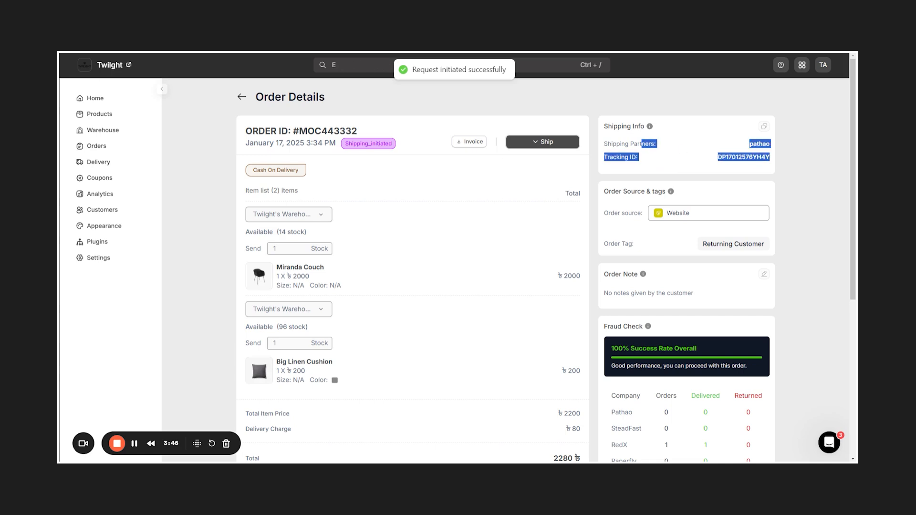
click(579, 169)
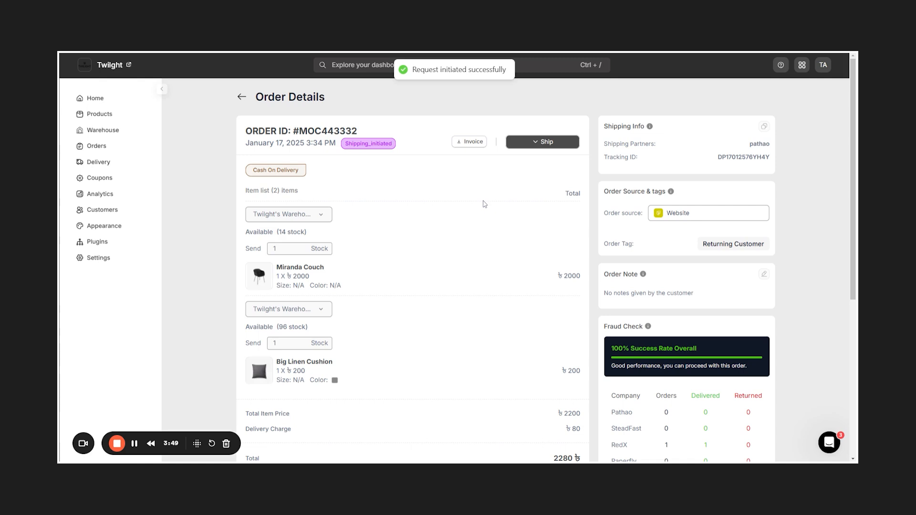